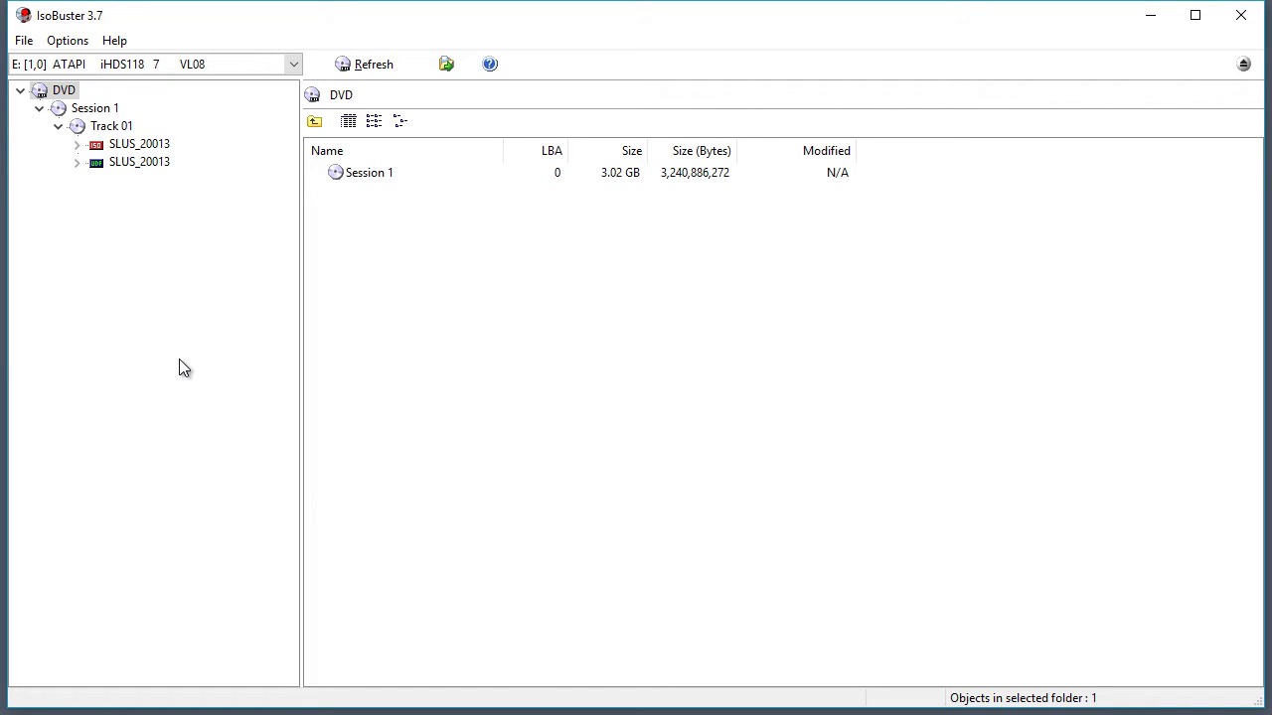
Extract the whole DVD as a User Data image named Tony Hawk's Pro Skater 3 in *.iso format, saving its cue sheet under the same name.
right_click(57, 94)
mouse_move(61, 99)
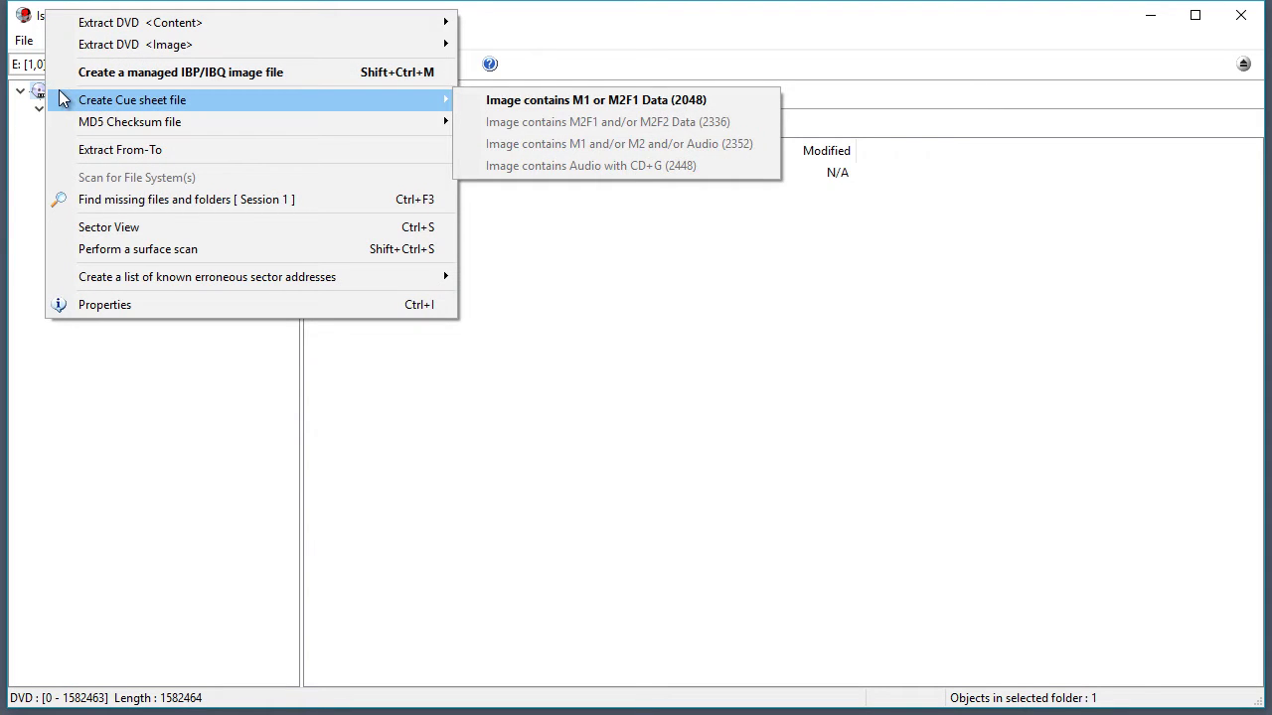
left_click(101, 427)
right_click(66, 92)
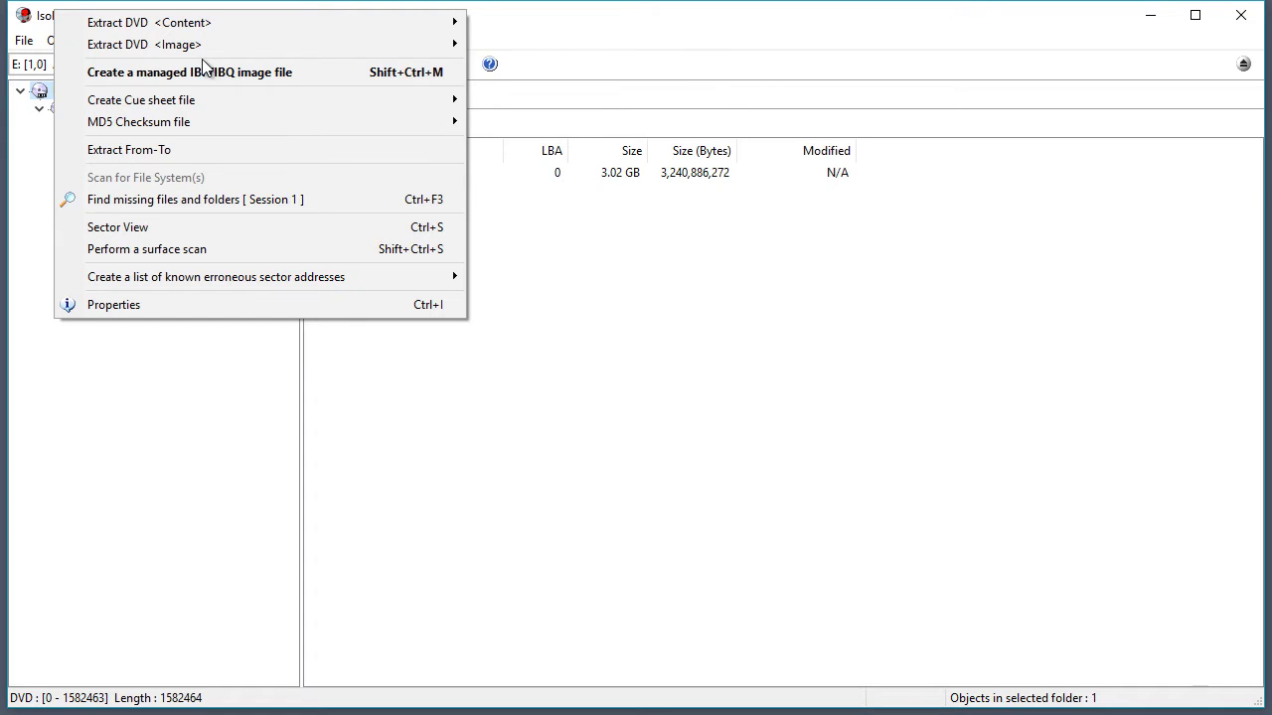
mouse_move(149, 46)
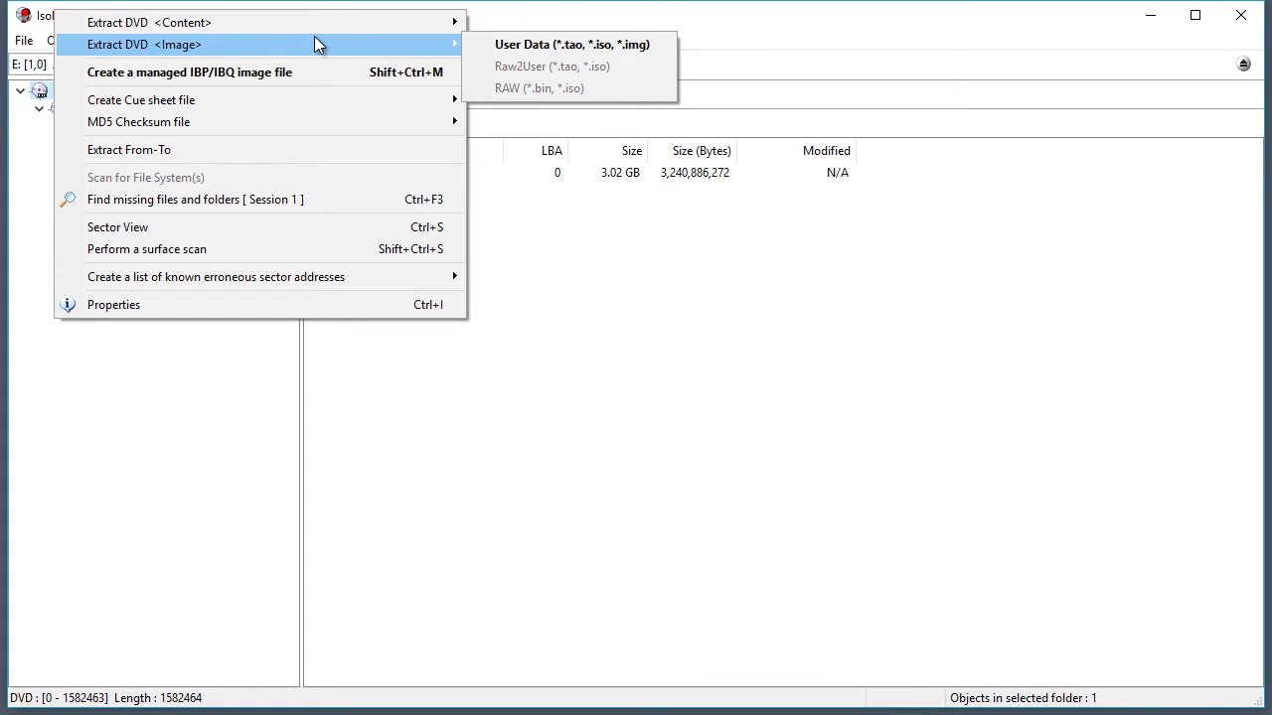
left_click(597, 45)
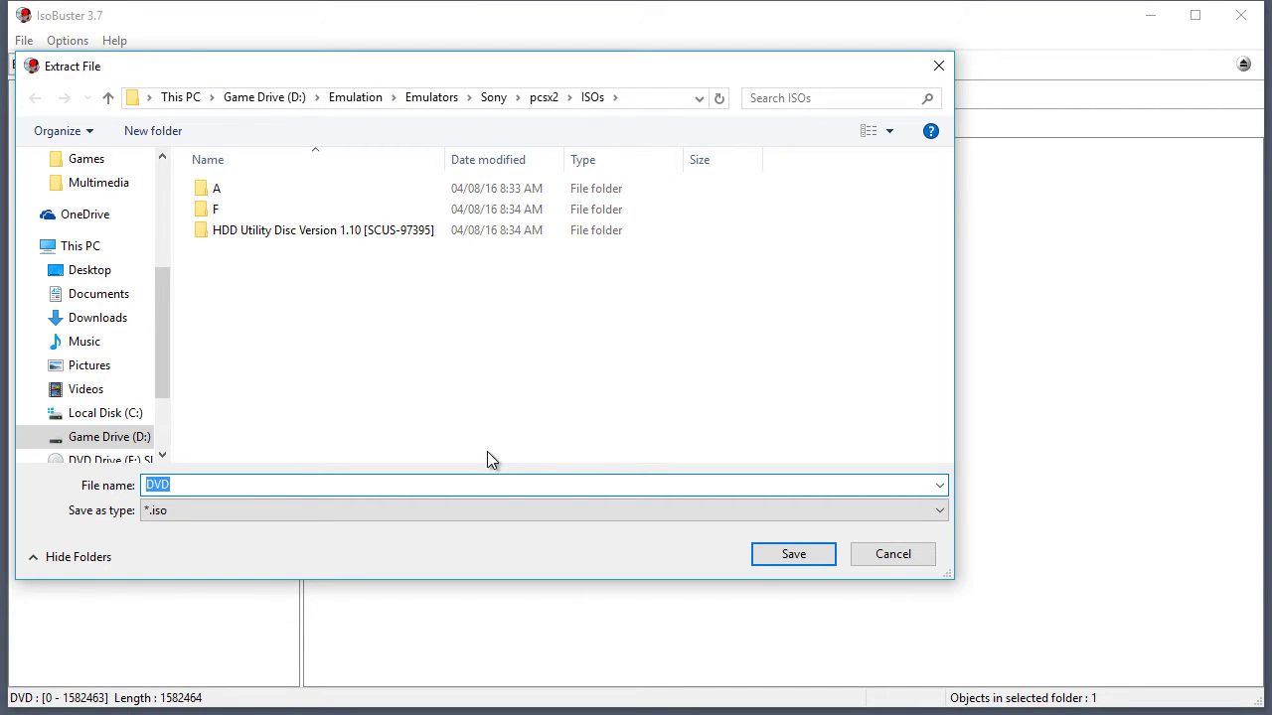
type("Tony Hawk's Pro Skater 3")
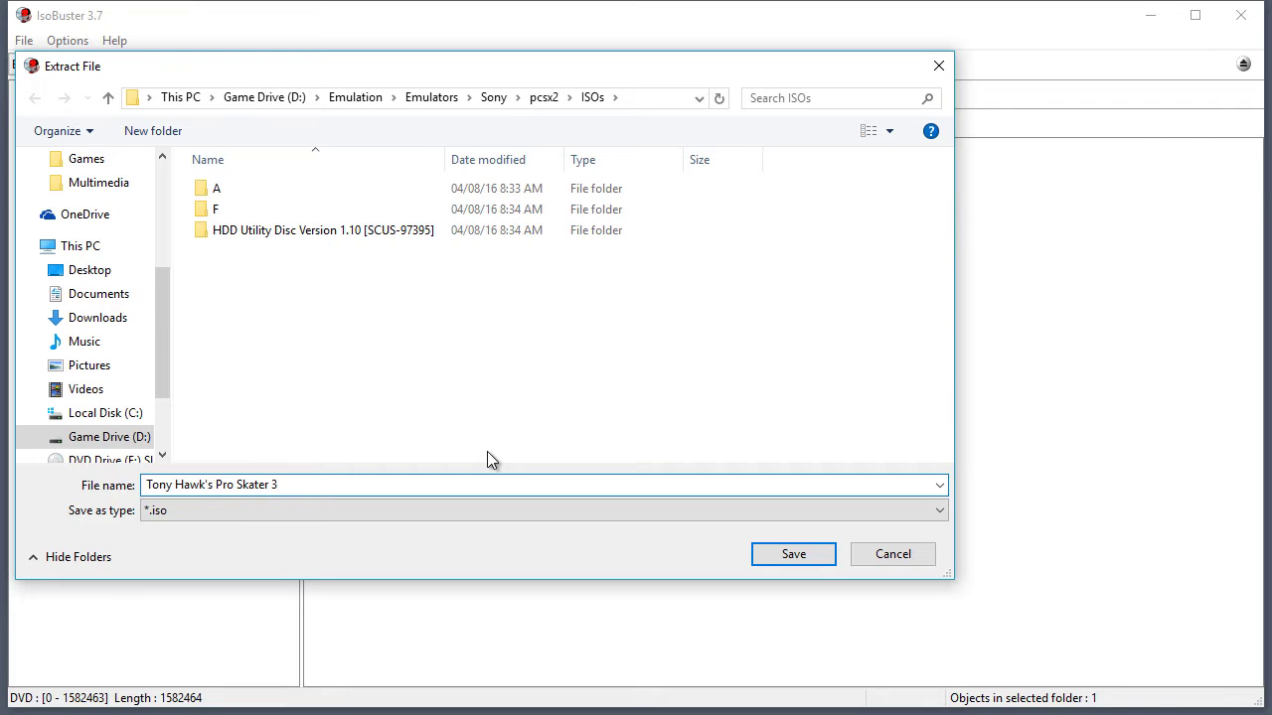
left_click(156, 510)
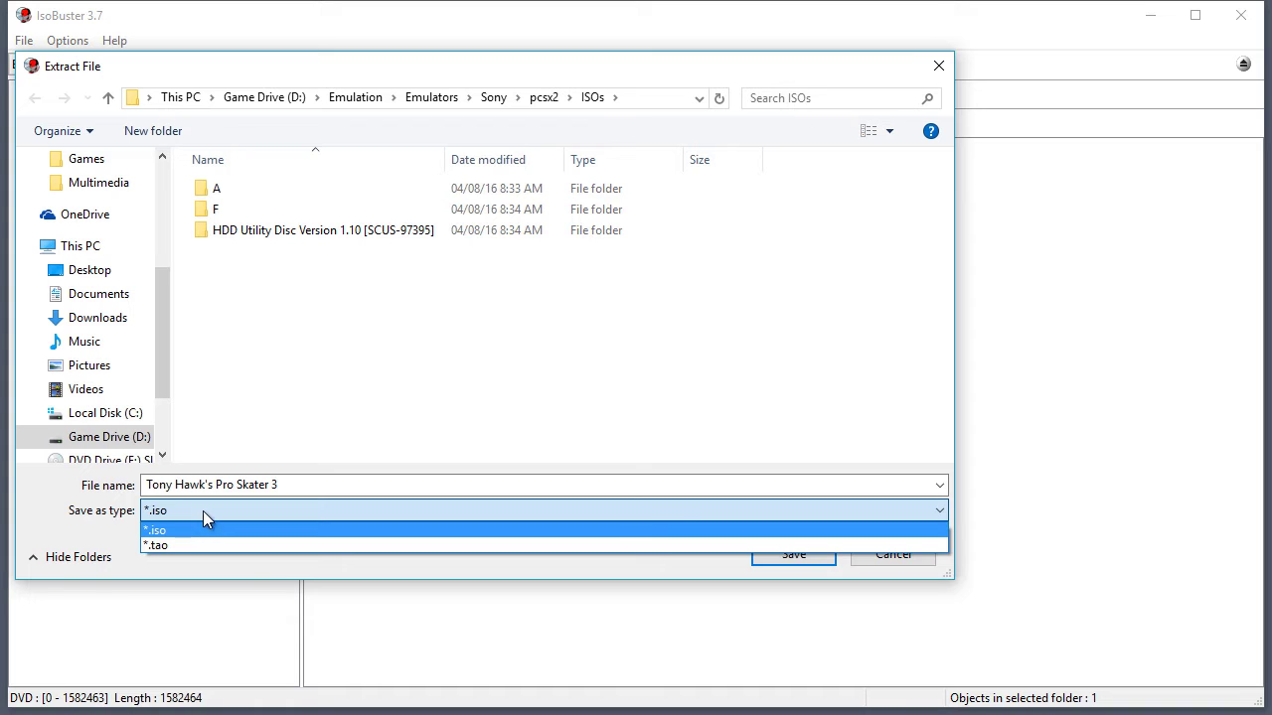
left_click(203, 511)
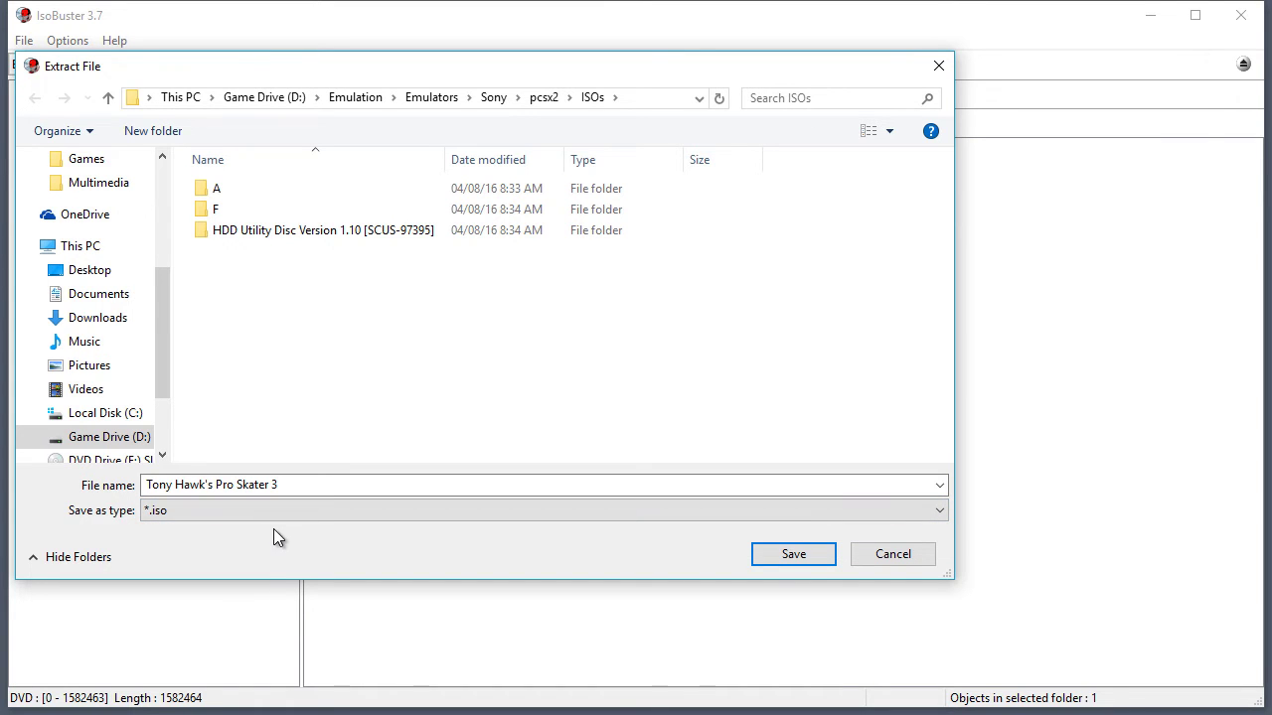
left_click(794, 557)
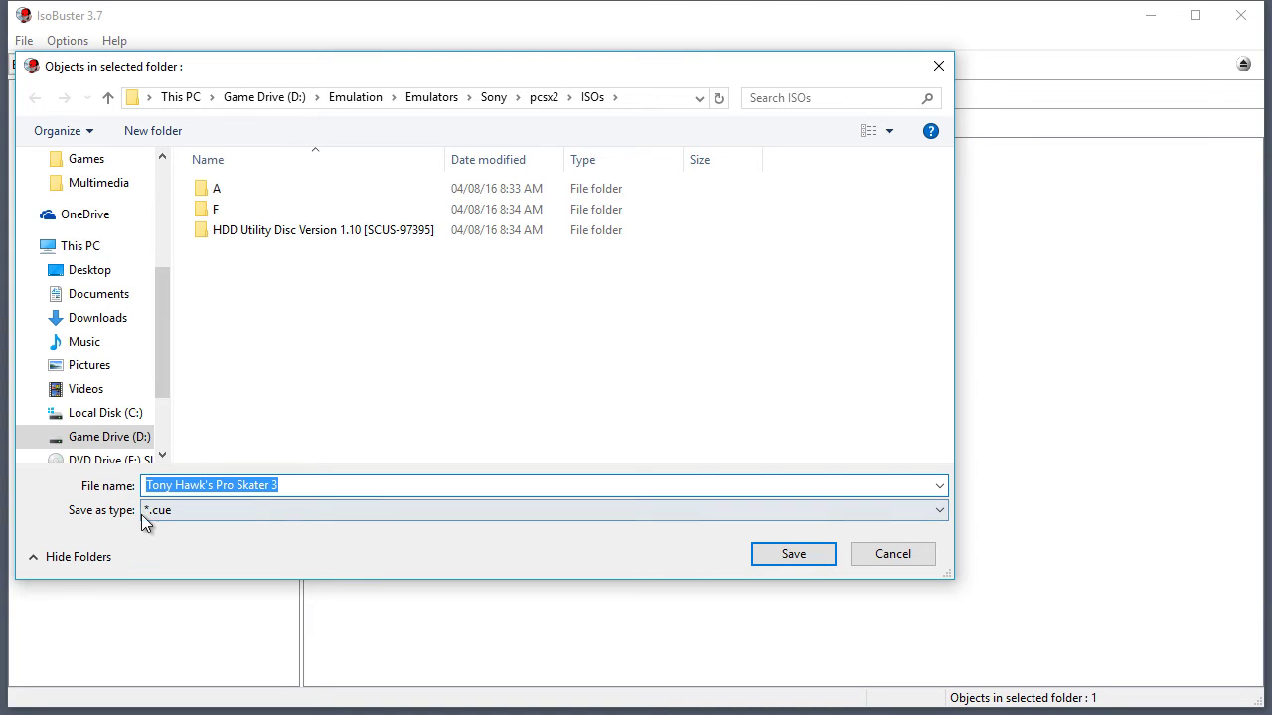
left_click(783, 555)
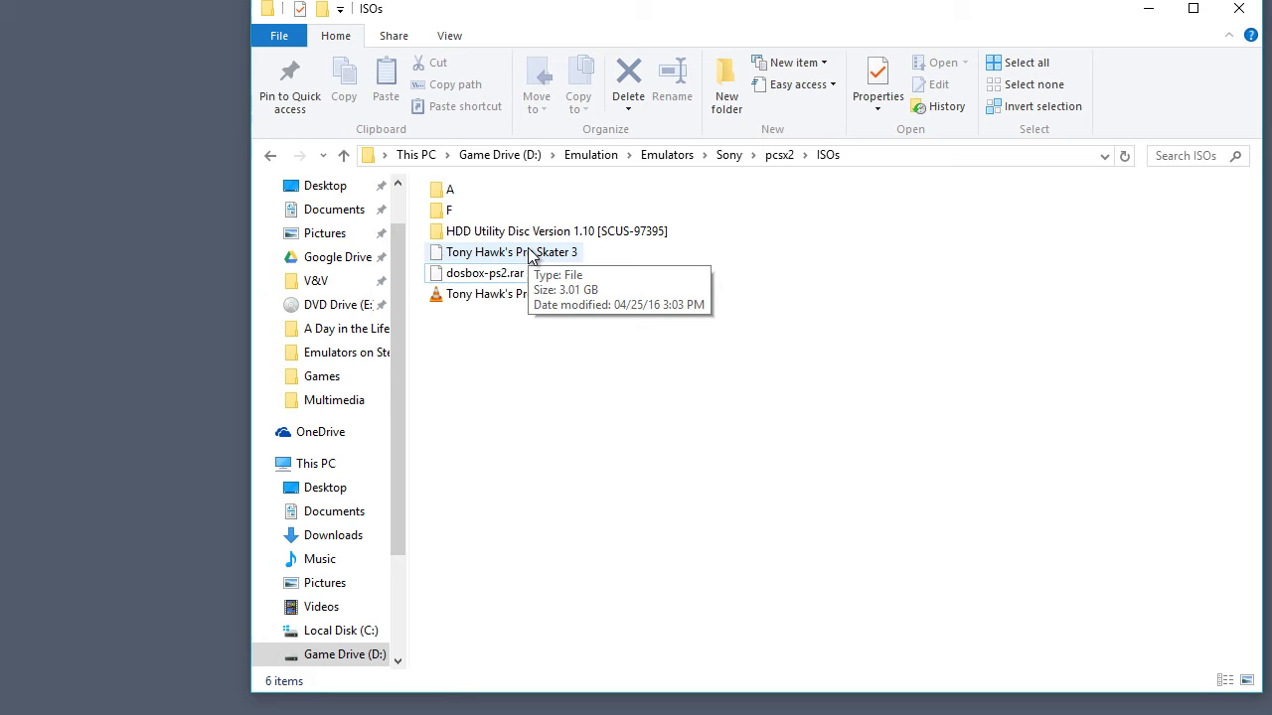
Rename the extracted 3.01 GB image file in the ISOs folder as Tony Hawk's Pro Skater 3.iso.
left_click(529, 255)
right_click(530, 254)
left_click(629, 605)
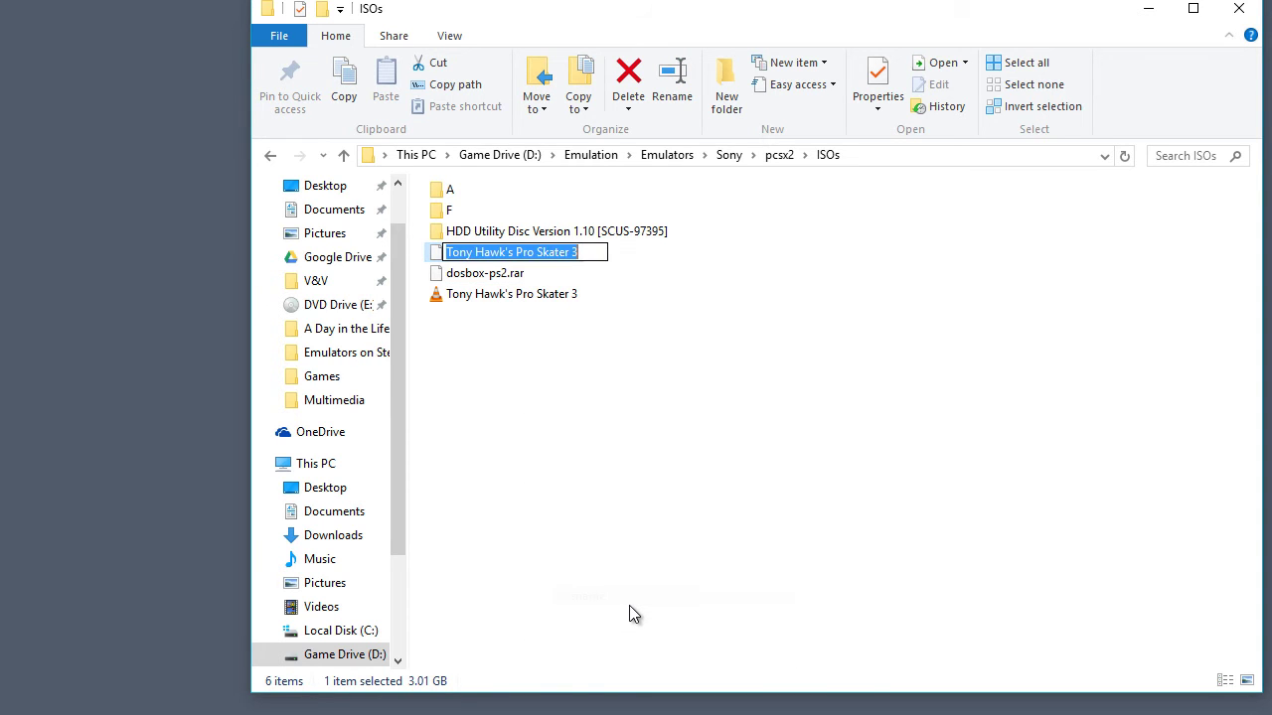
key("End")
type(".iso")
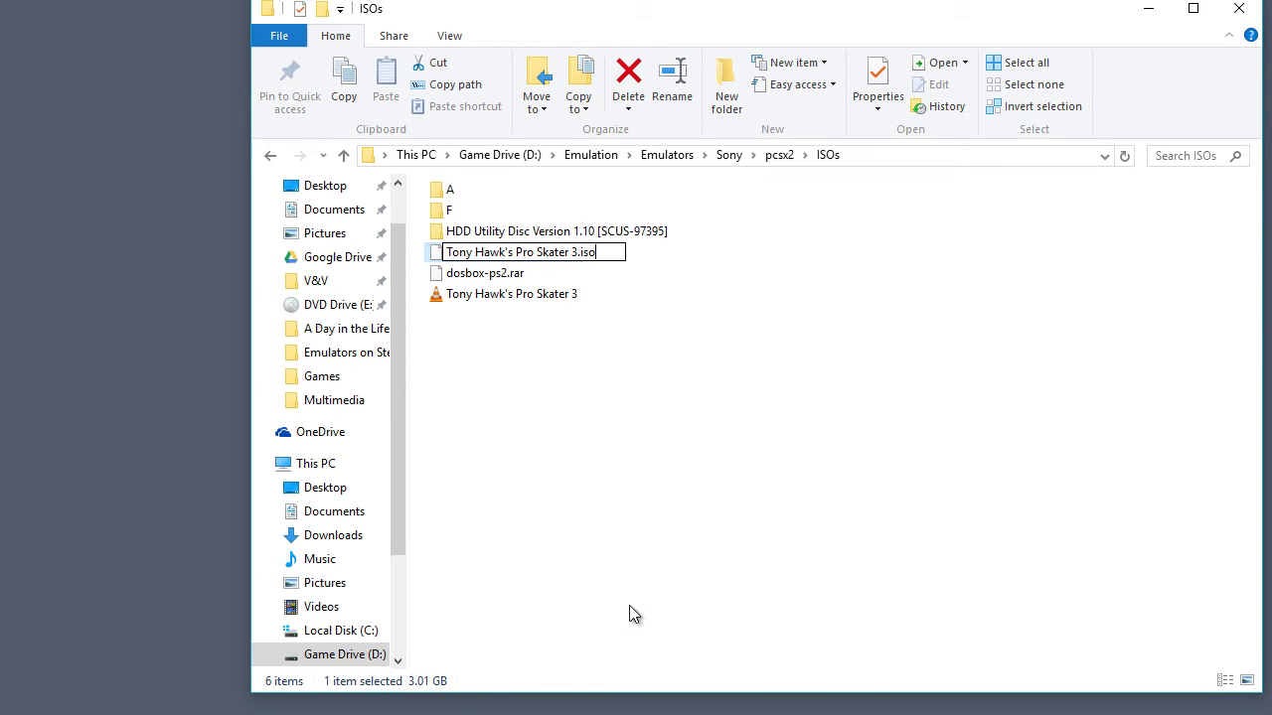
key("Return")
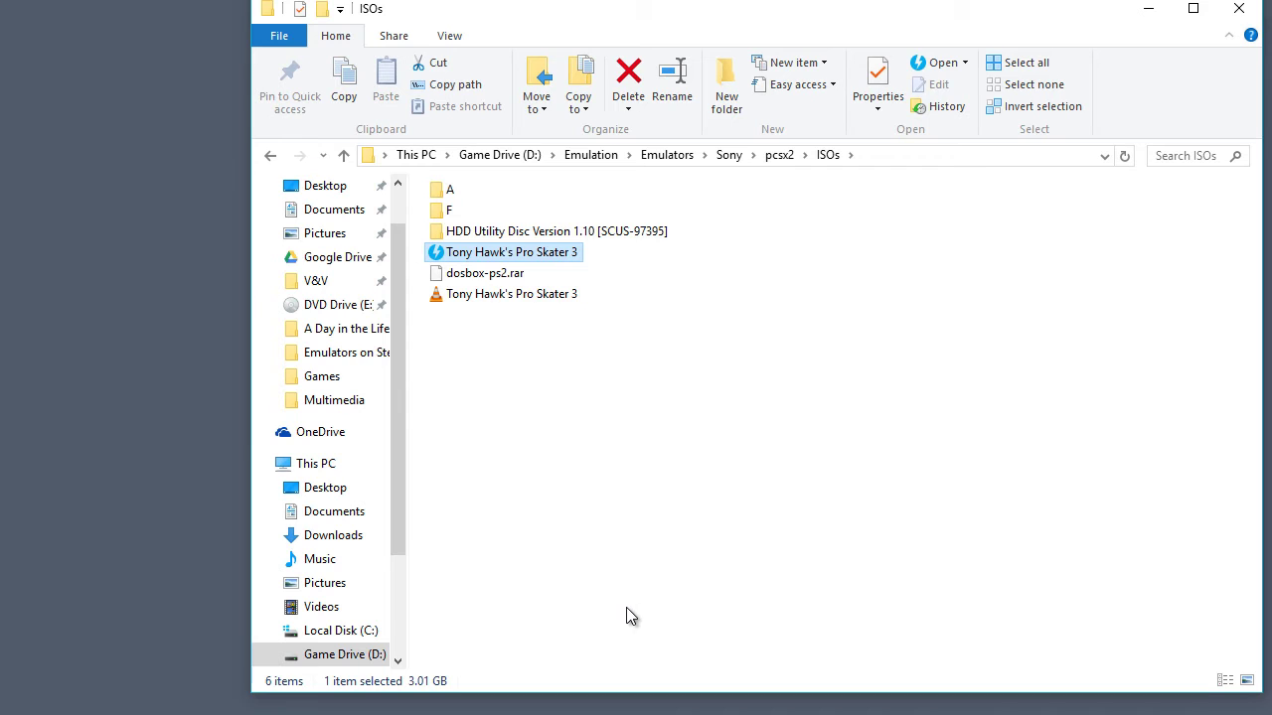
left_click(627, 607)
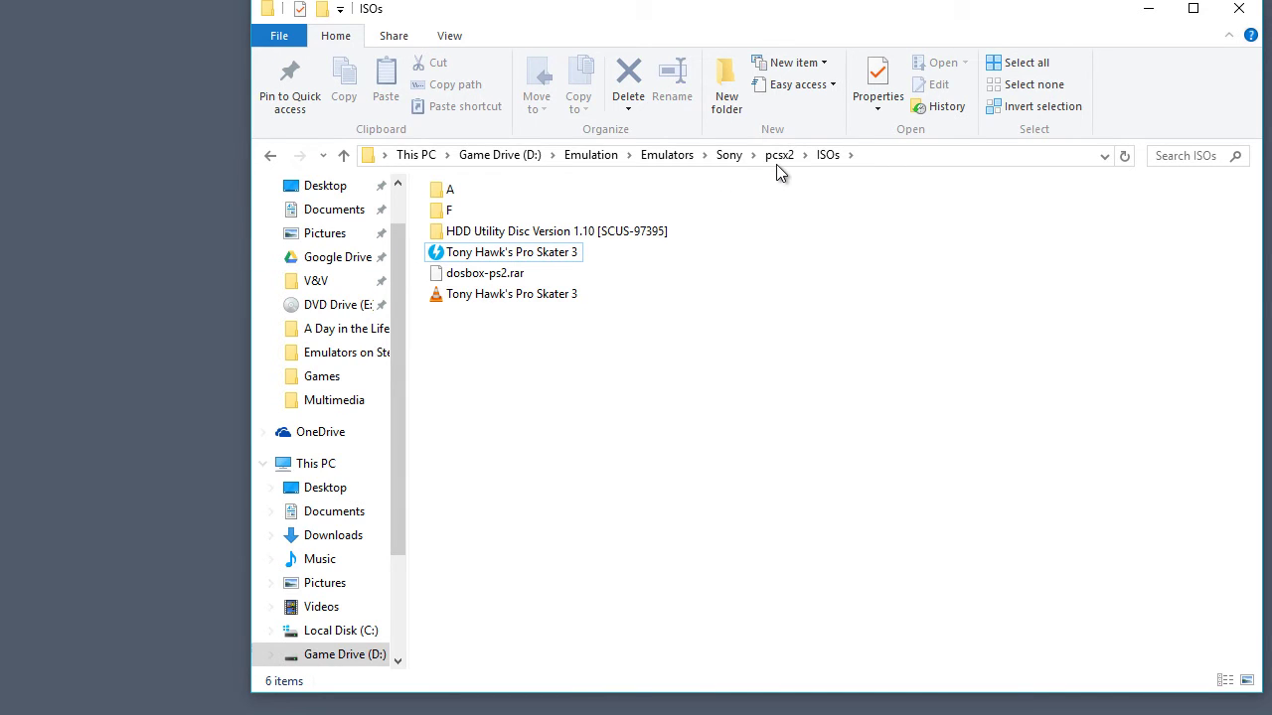
Check the Tony Hawk's Pro Skater 3 image and its cue sheet in the ISOs folder.
left_click(487, 257)
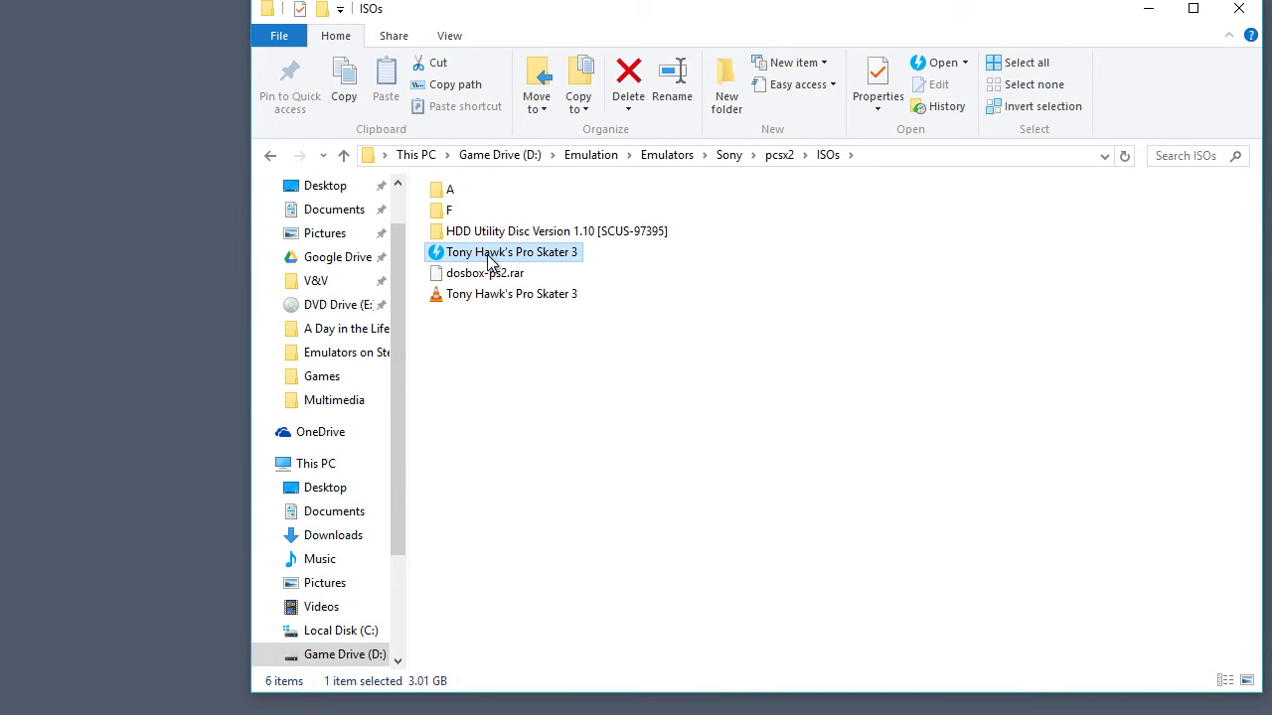
left_click(478, 290)
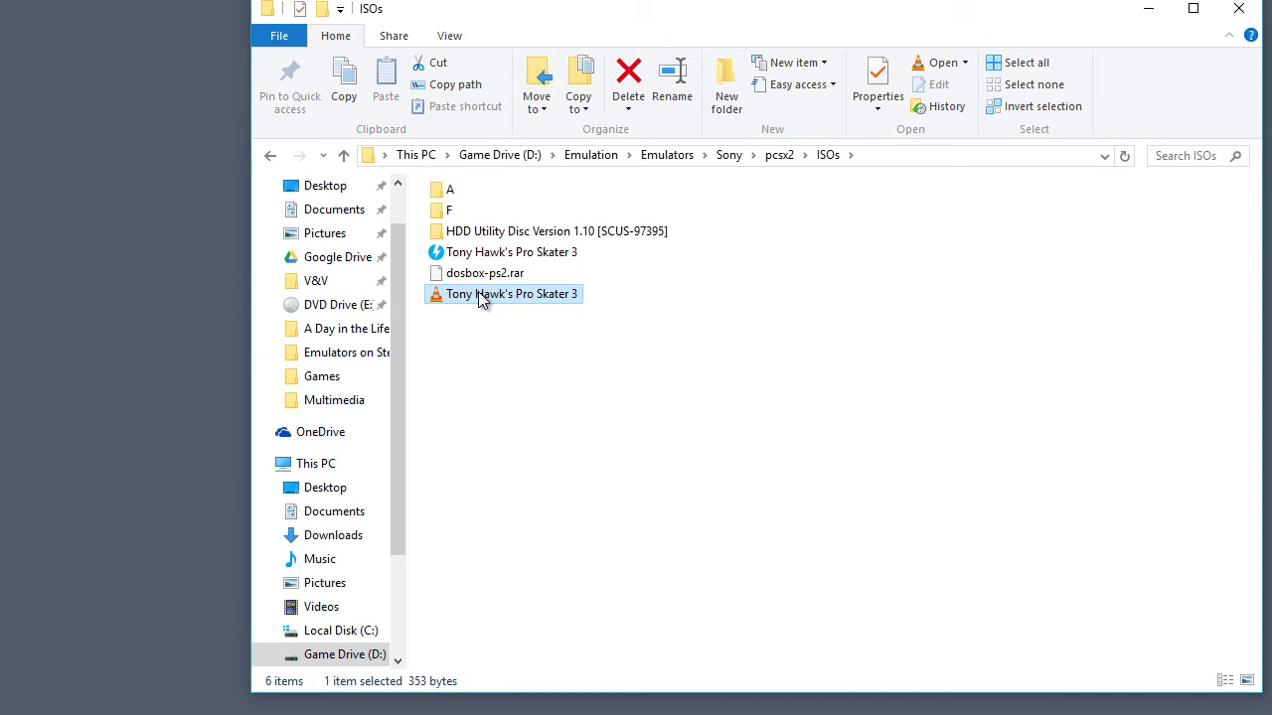
left_click(462, 335)
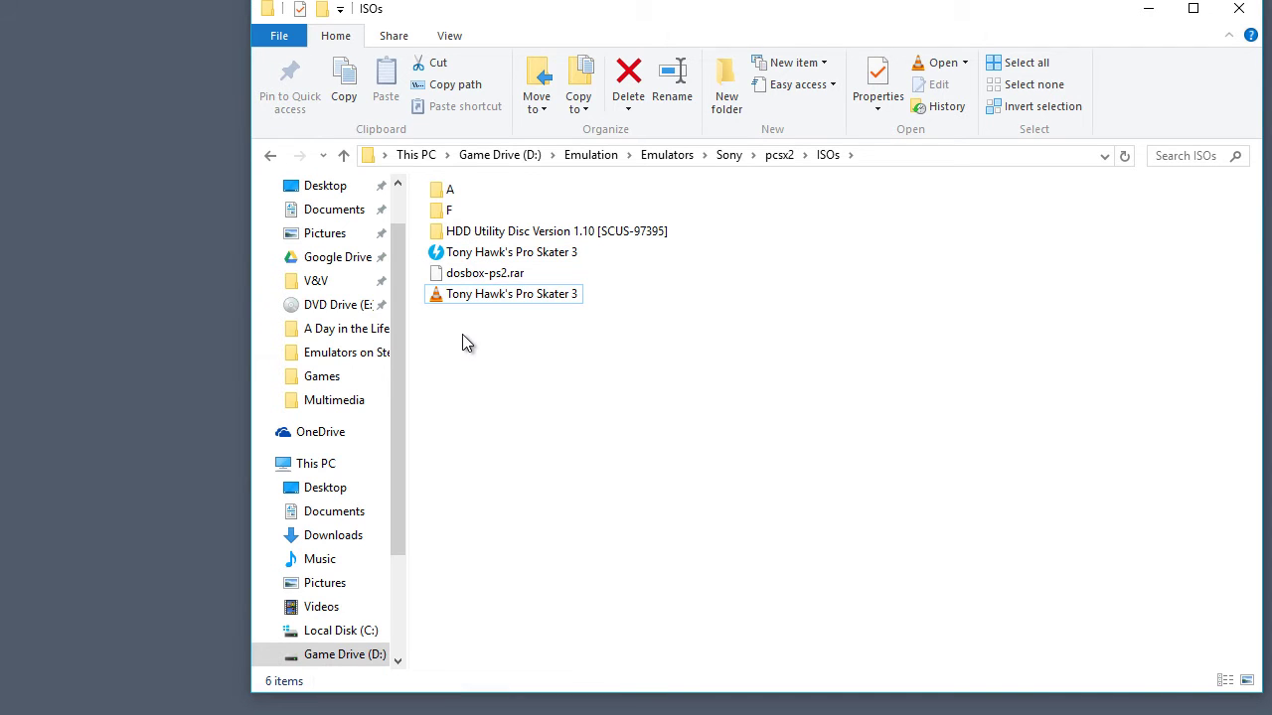
Launch PCSX2 from the pcsx2 folder and arrange its main window and program log side by side.
left_click(783, 156)
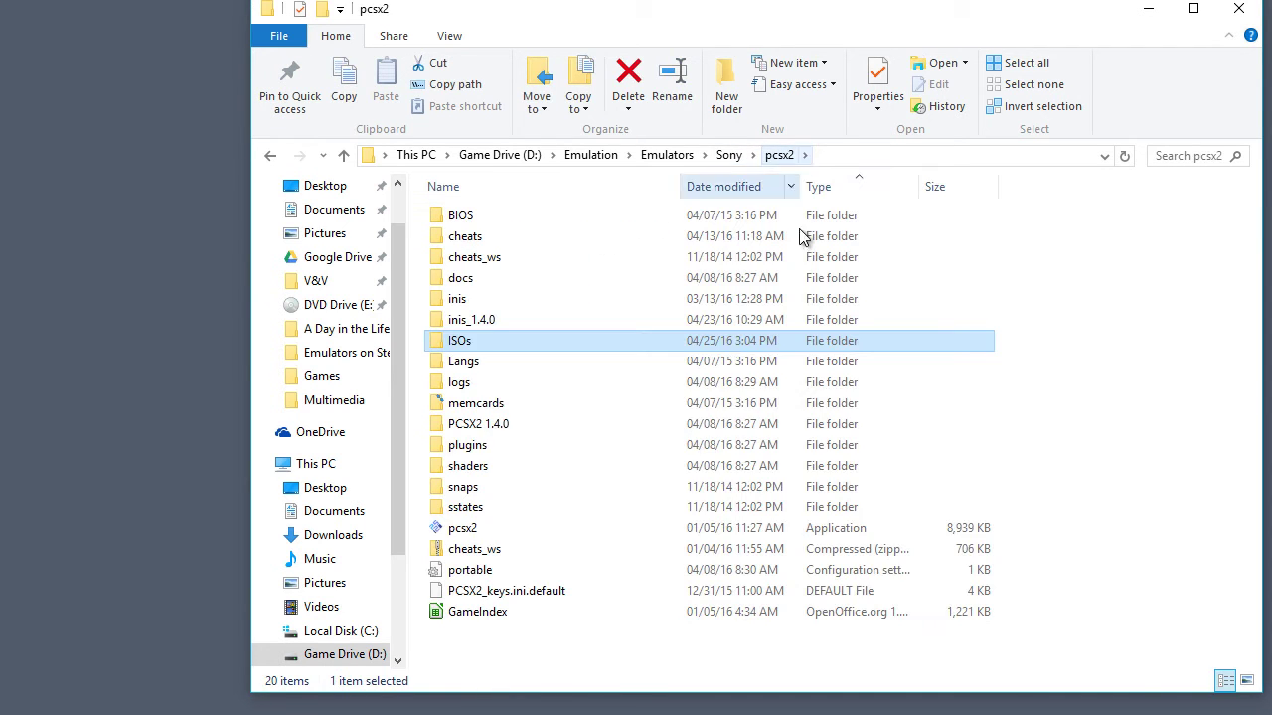
double_click(475, 532)
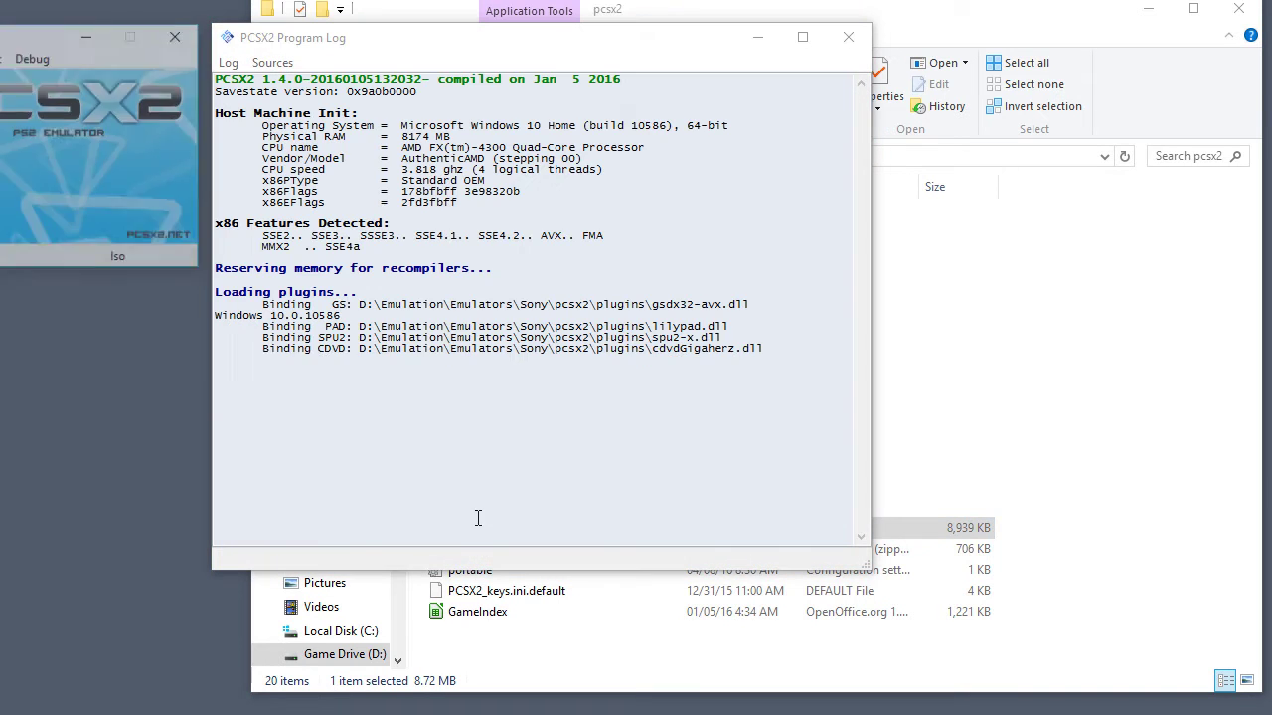
left_click_drag(316, 40, 375, 42)
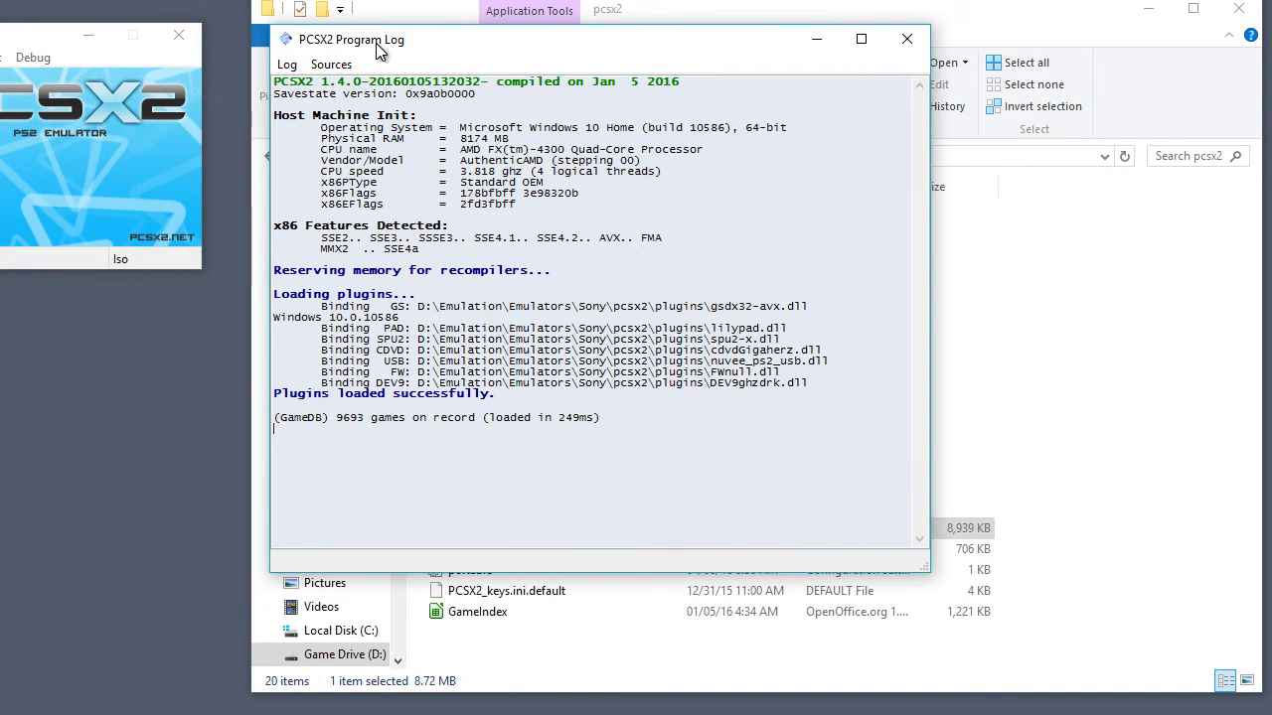
left_click_drag(127, 43, 340, 44)
Load the Tony Hawk's Pro Skater 3 ISO from D:\Emulation\Emulators\Sony\pcsx2\ISOs as the emulator's disc image.
left_click(111, 62)
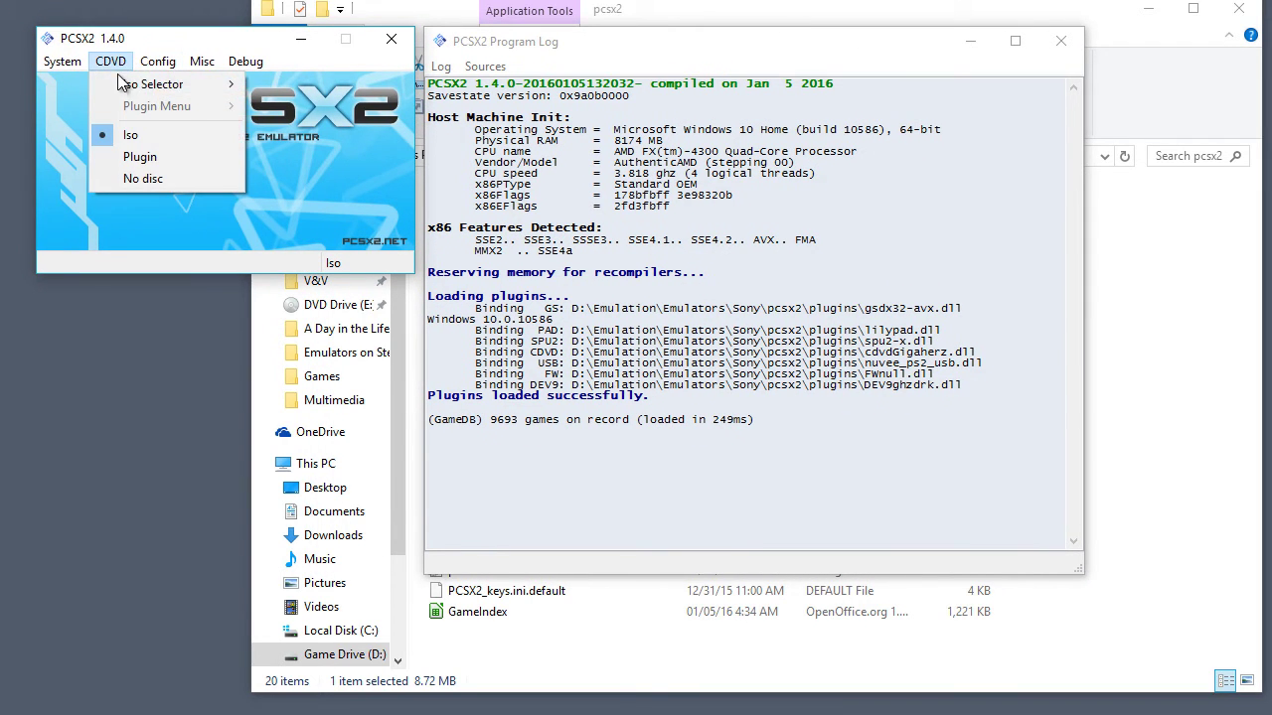
mouse_move(129, 84)
left_click(290, 84)
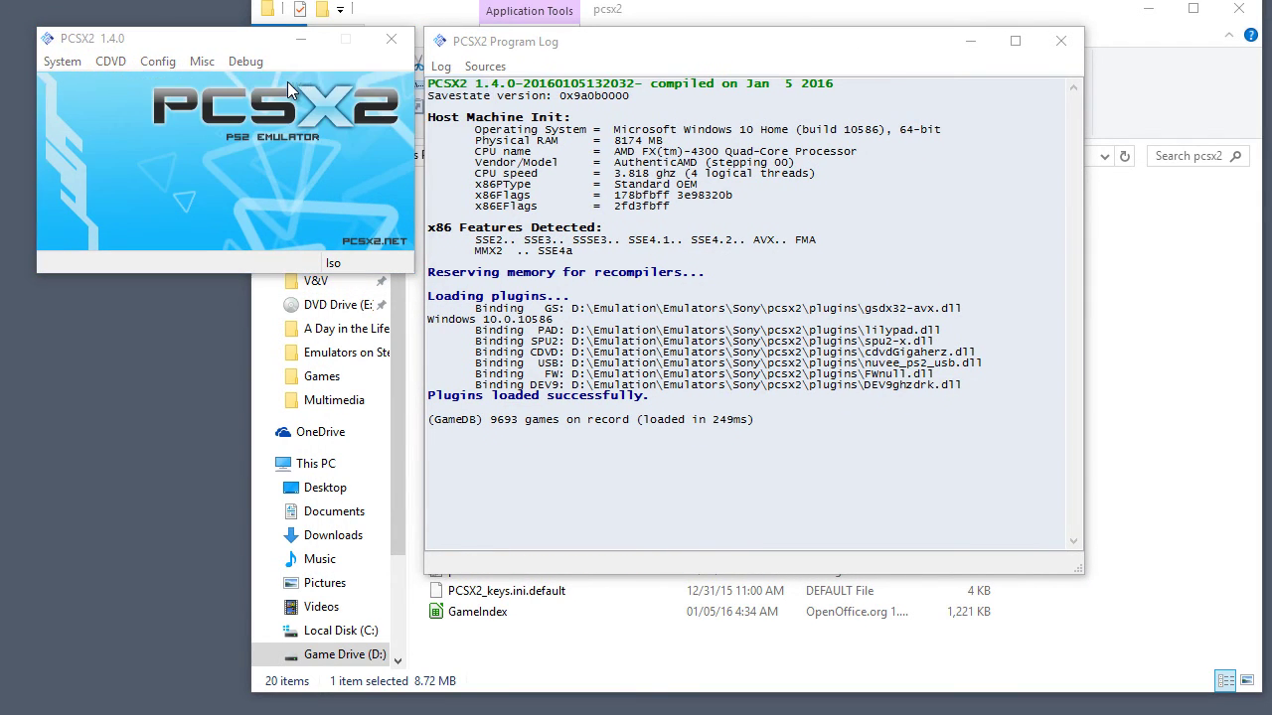
left_click(369, 119)
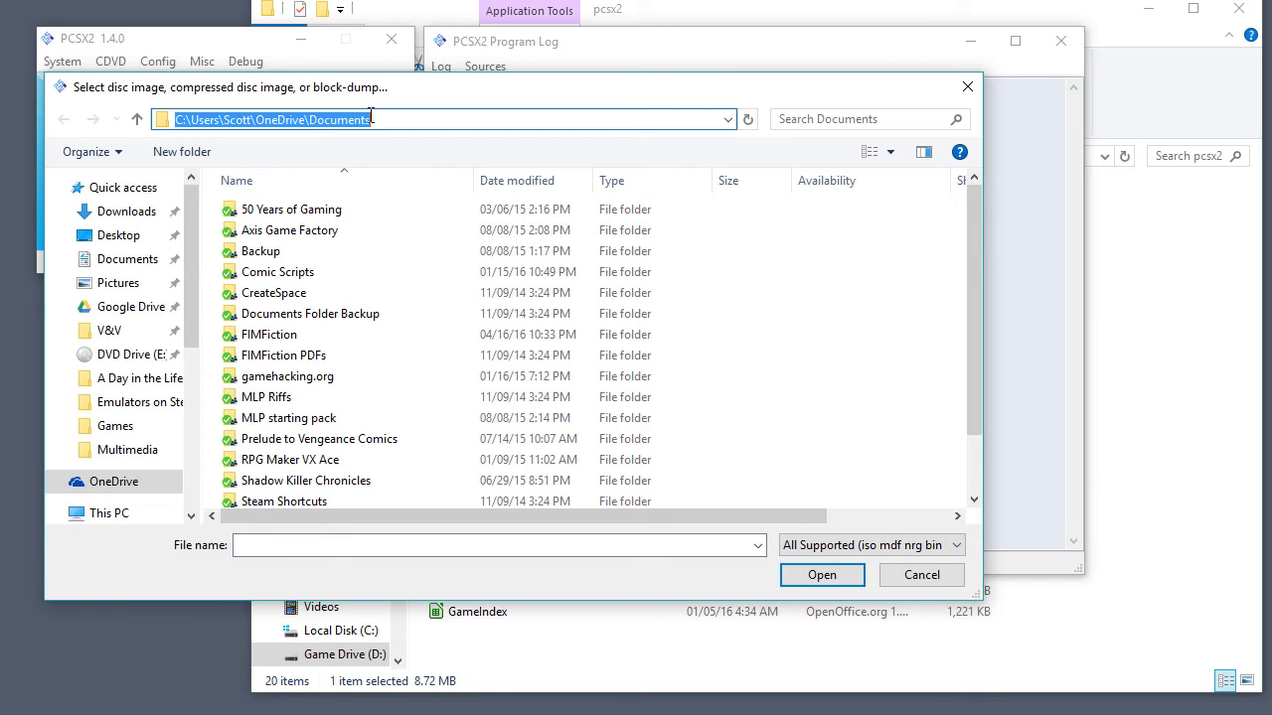
type("D:\\Emulation\\")
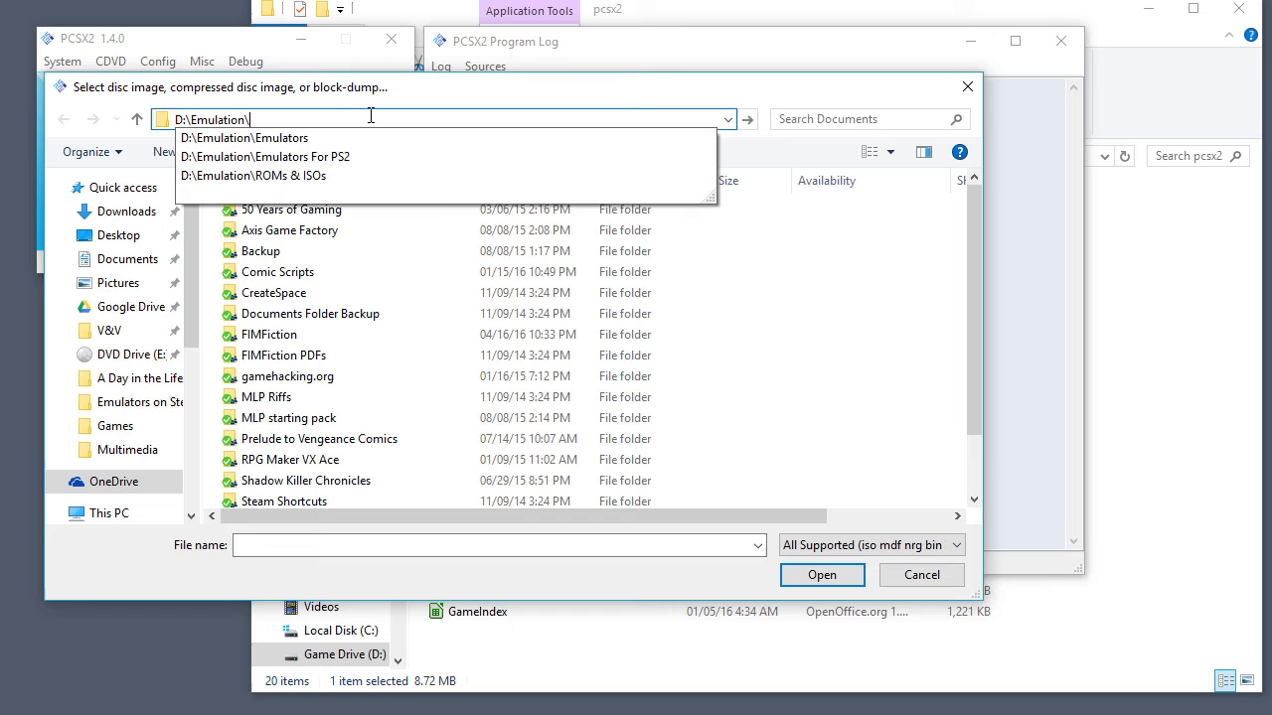
type("Emulators\\So")
key("Down")
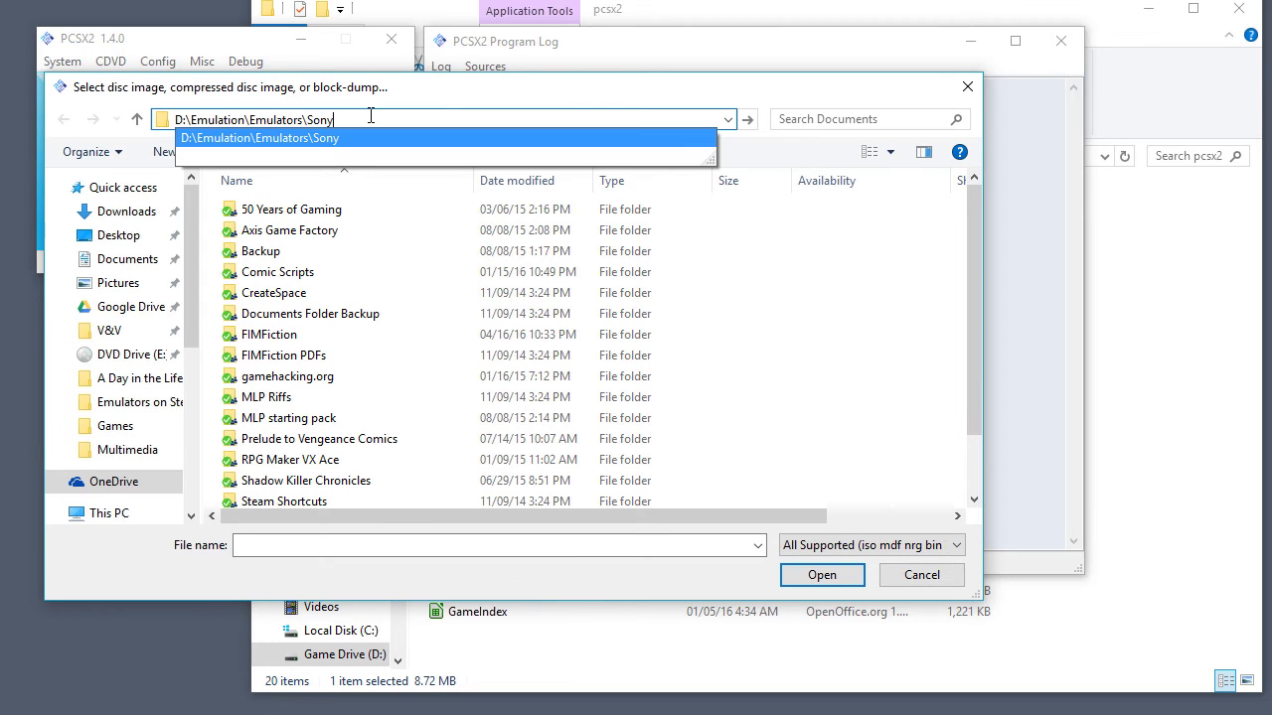
type("\\")
key("Down")
key("Down")
key("Down")
key("Up")
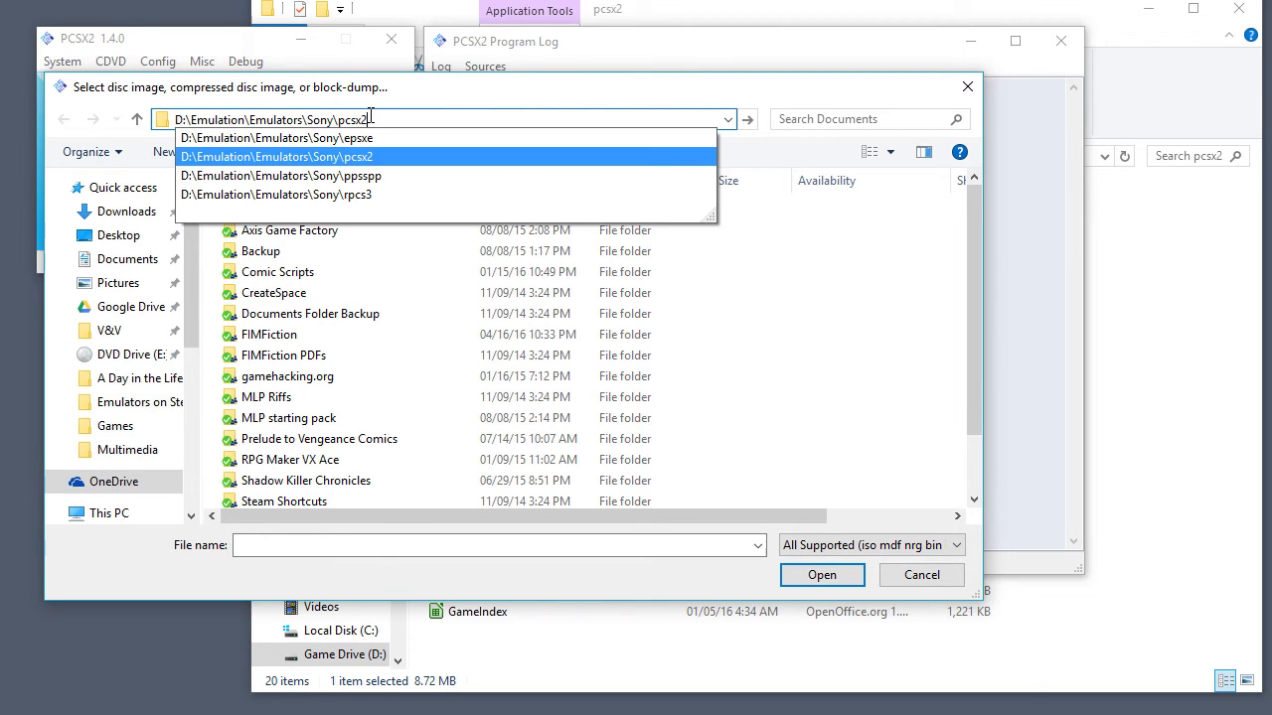
type("\\i")
key("Down")
key("Down")
key("Down")
key("Return")
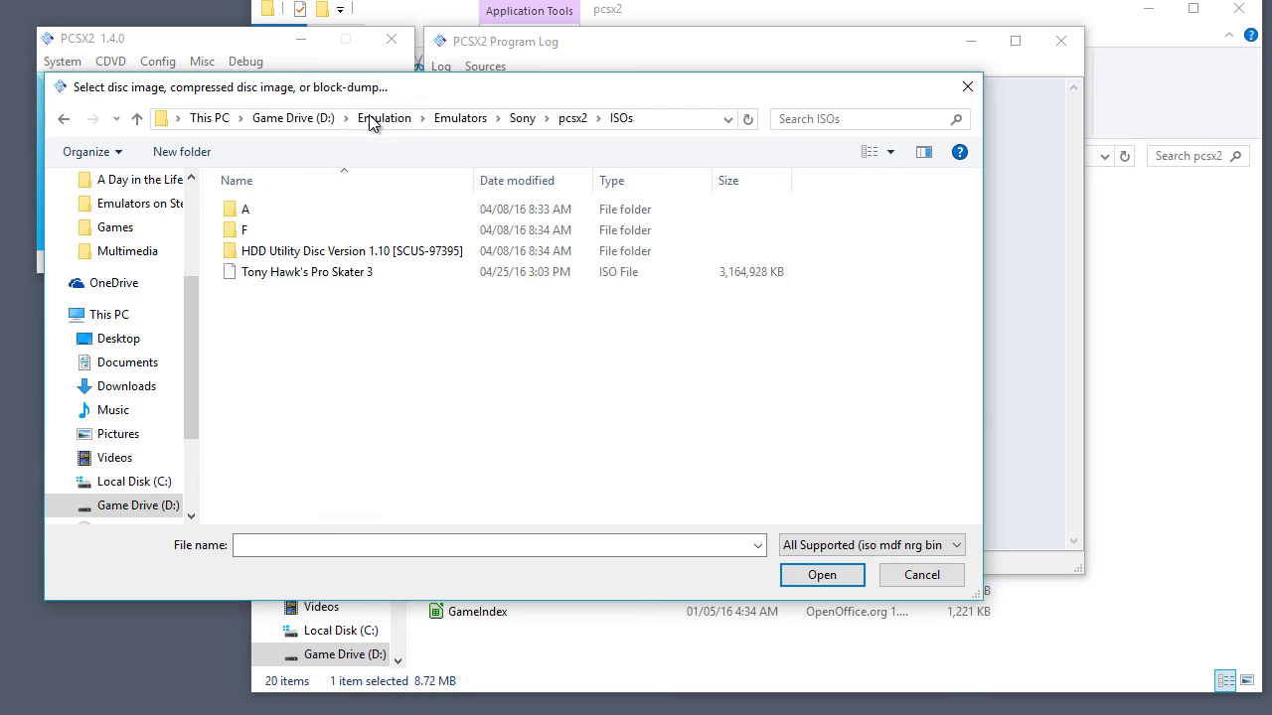
left_click(319, 275)
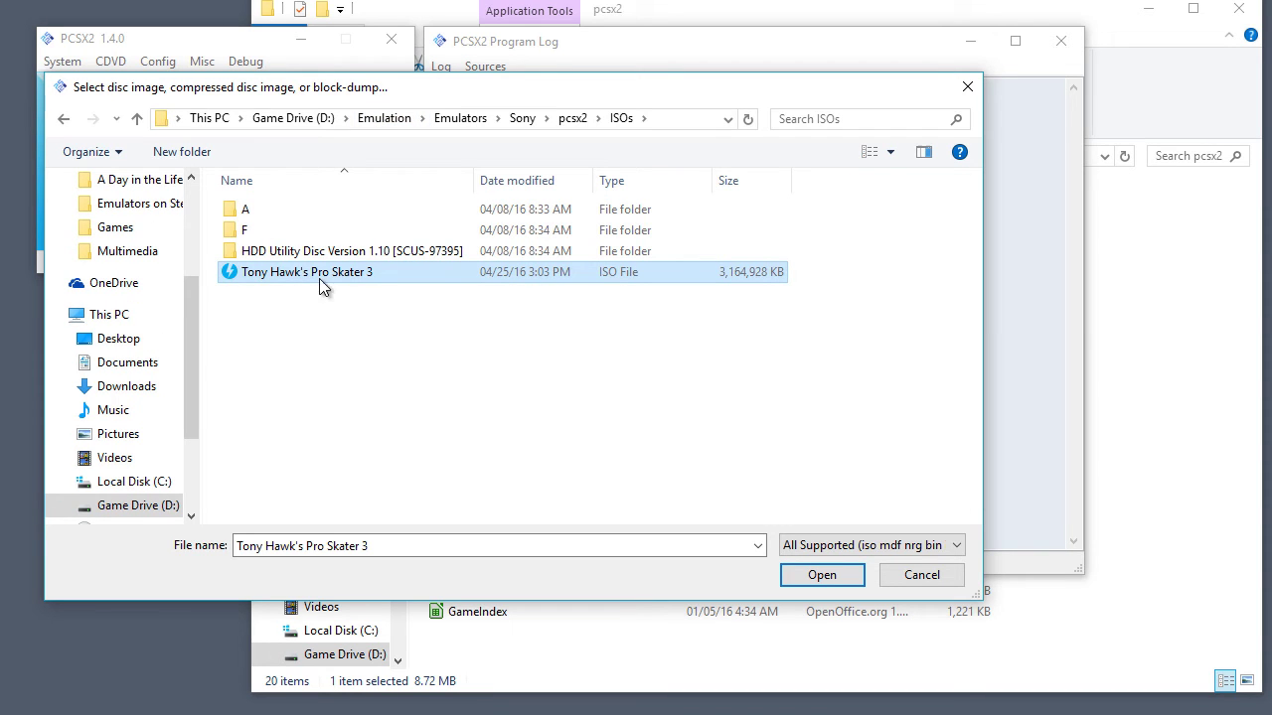
left_click(819, 575)
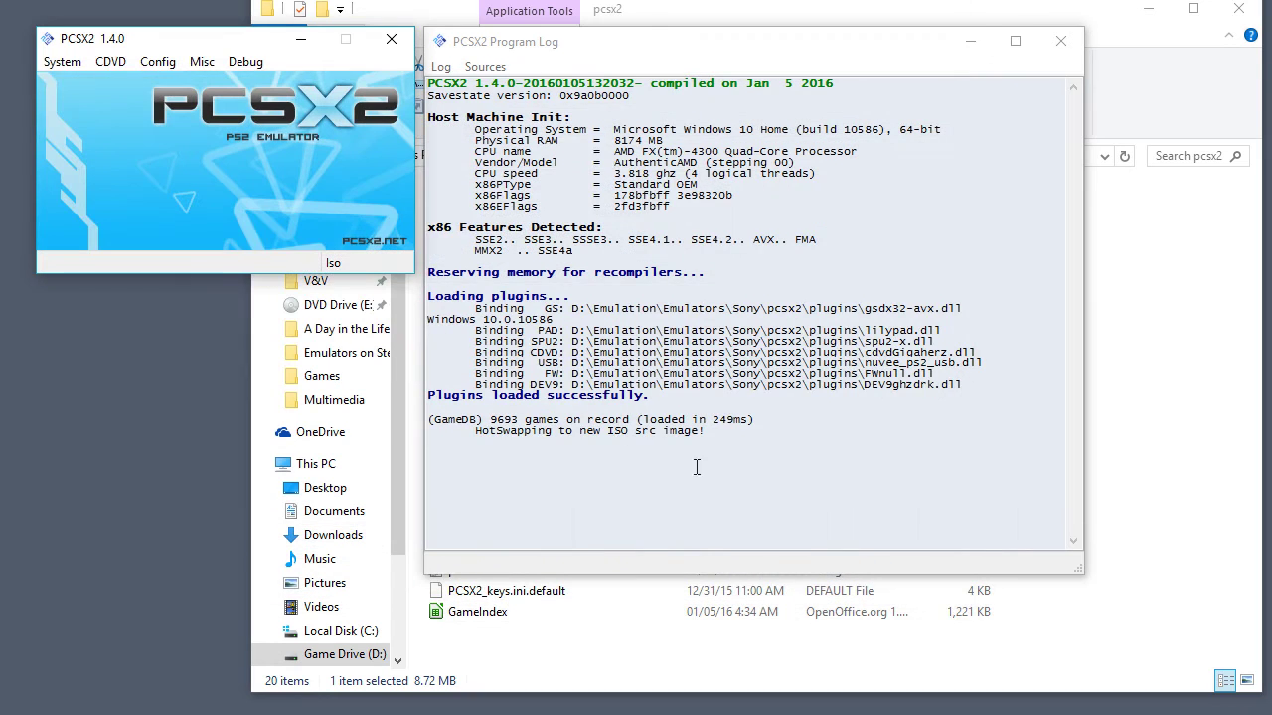
Bring up the emulator's boot options for the loaded disc image.
left_click(62, 61)
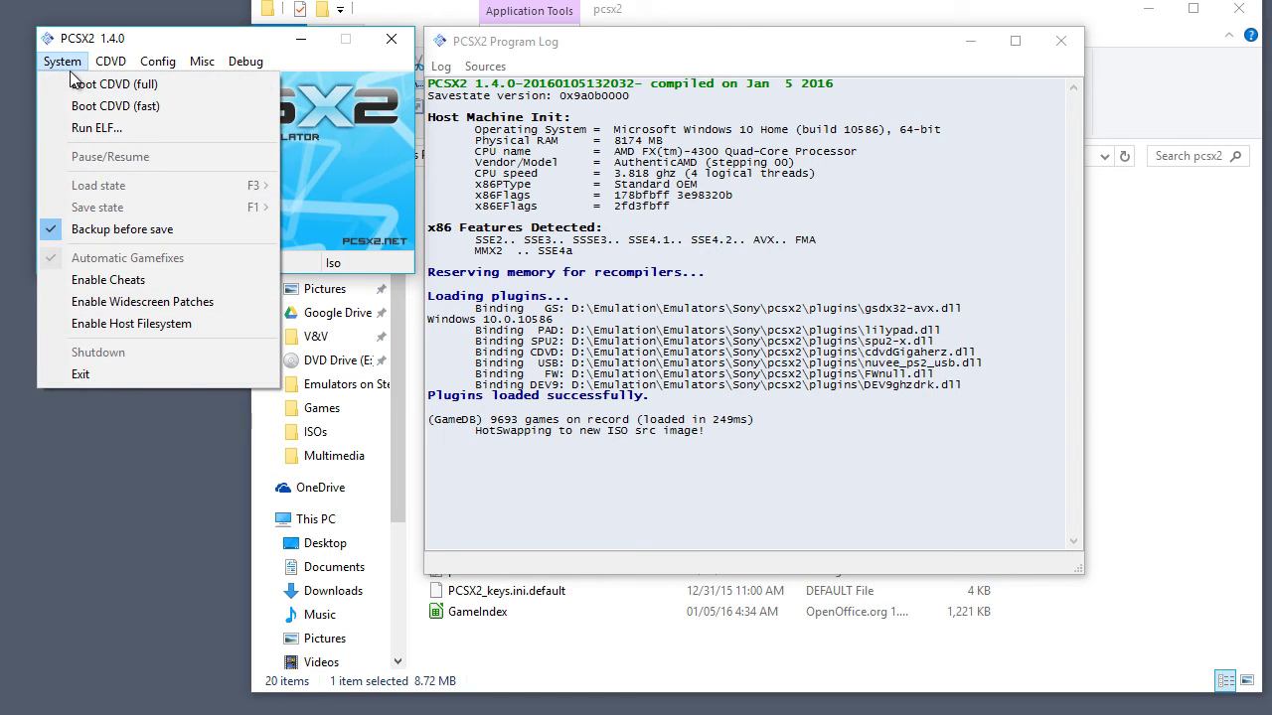